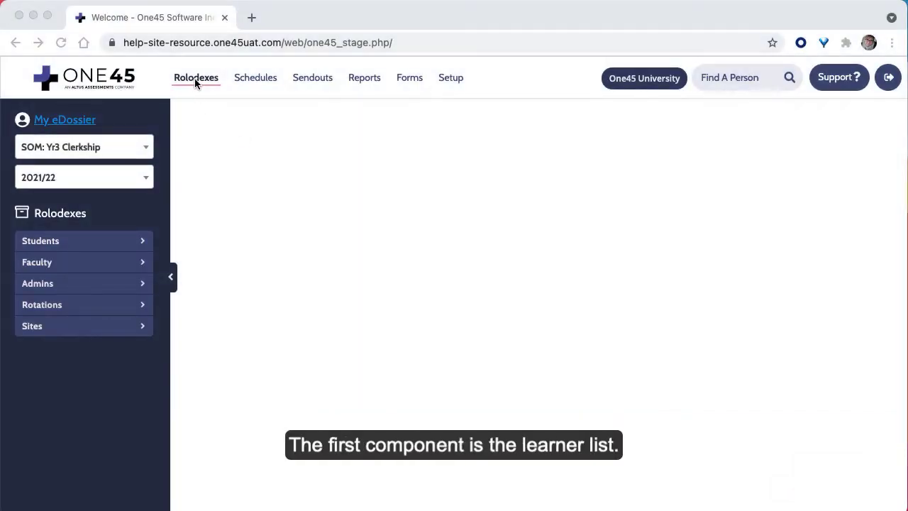
View the students in the rolodex, and show the 2021/22 rotation schedule from its beginning in July.
click(60, 245)
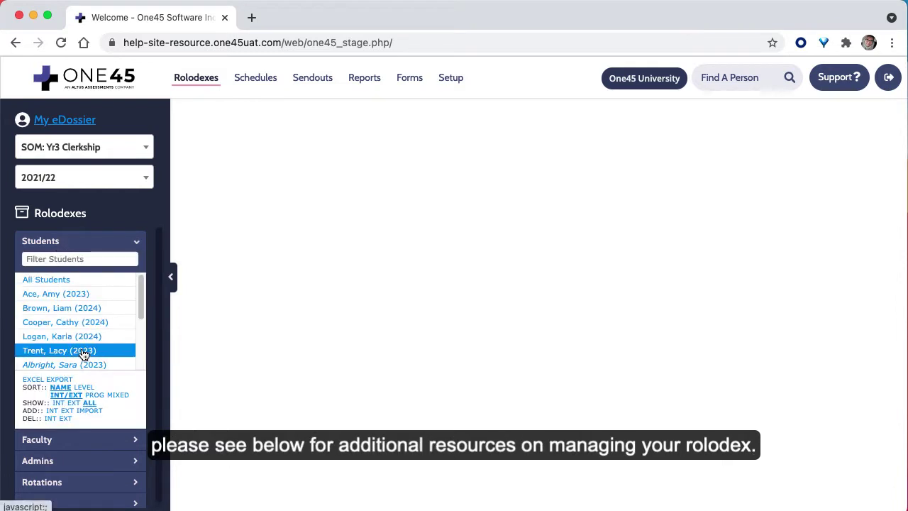
click(254, 79)
click(67, 267)
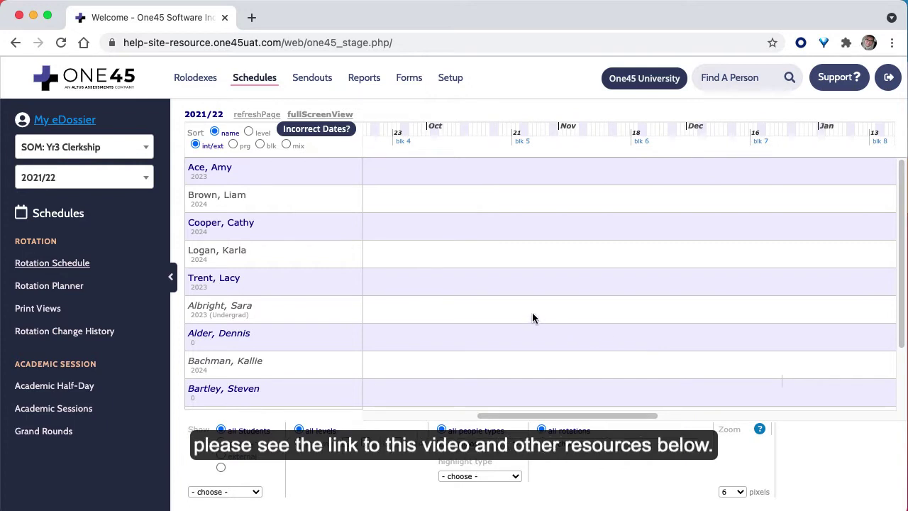
scroll(533, 313, left, 10)
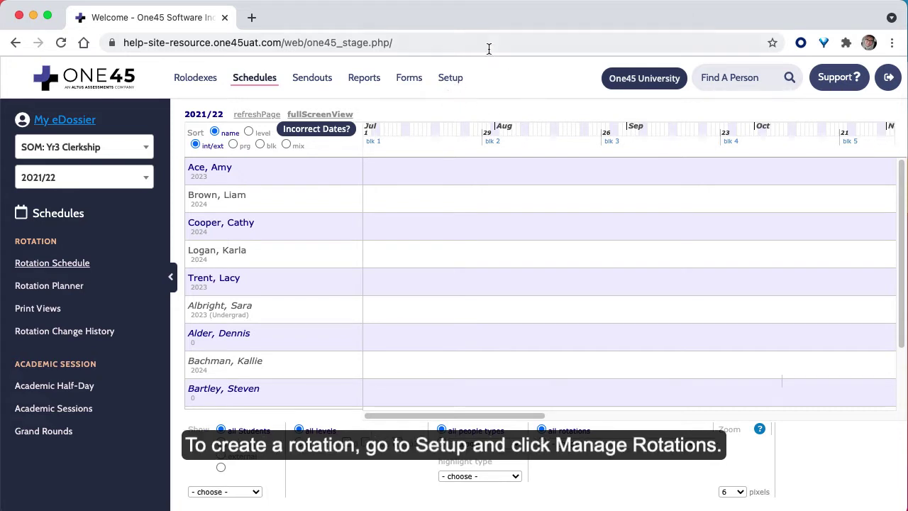
Go to rotation management in the program setup and start creating a new rotation, looking over its form fields.
click(458, 86)
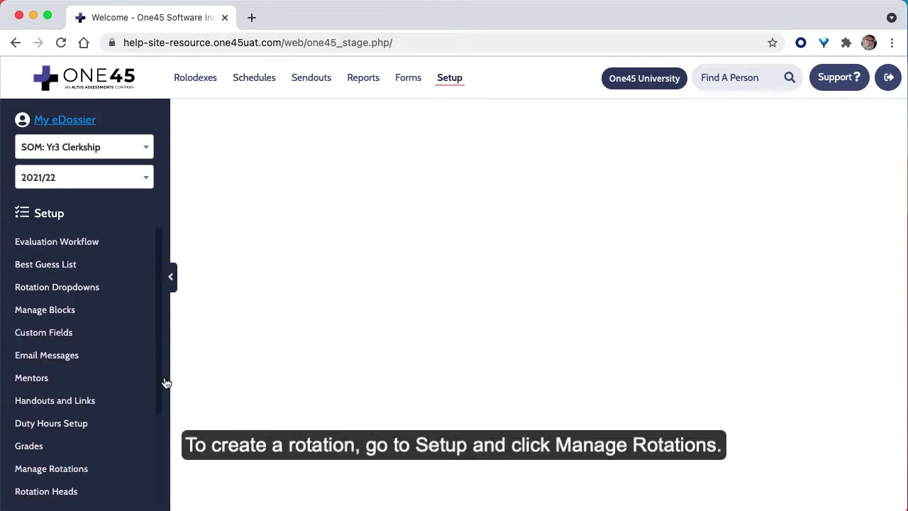
click(66, 469)
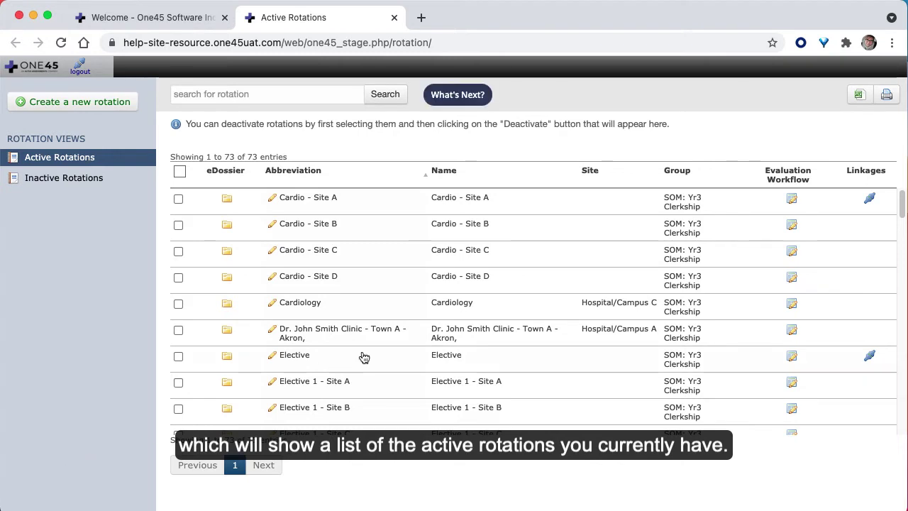
click(82, 104)
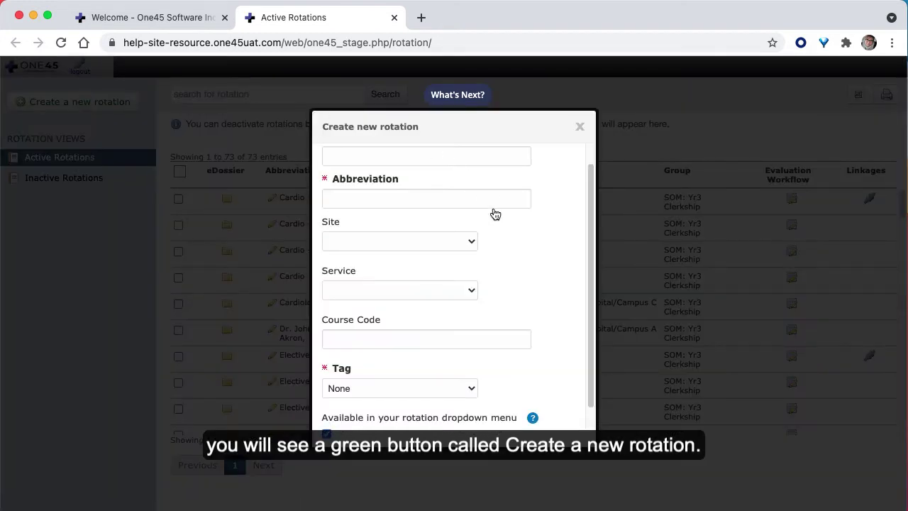
scroll(580, 234, up, 1)
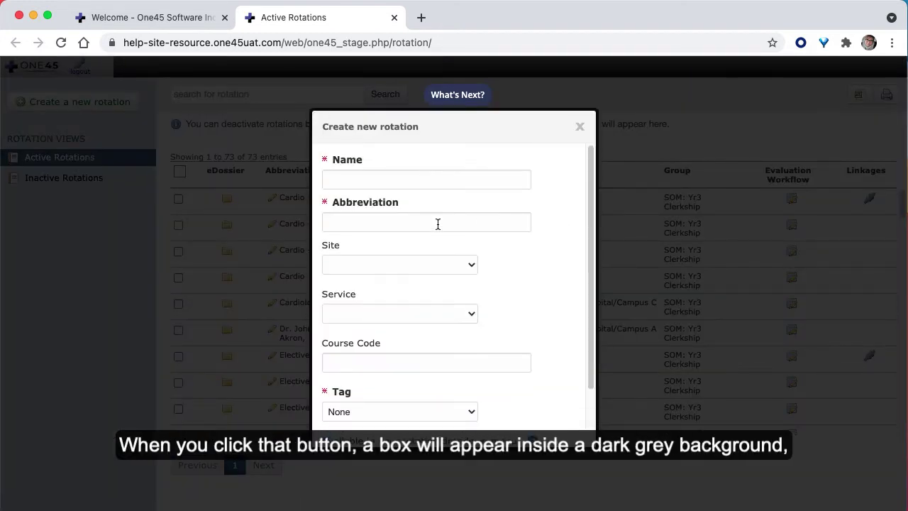
scroll(445, 325, down, 3)
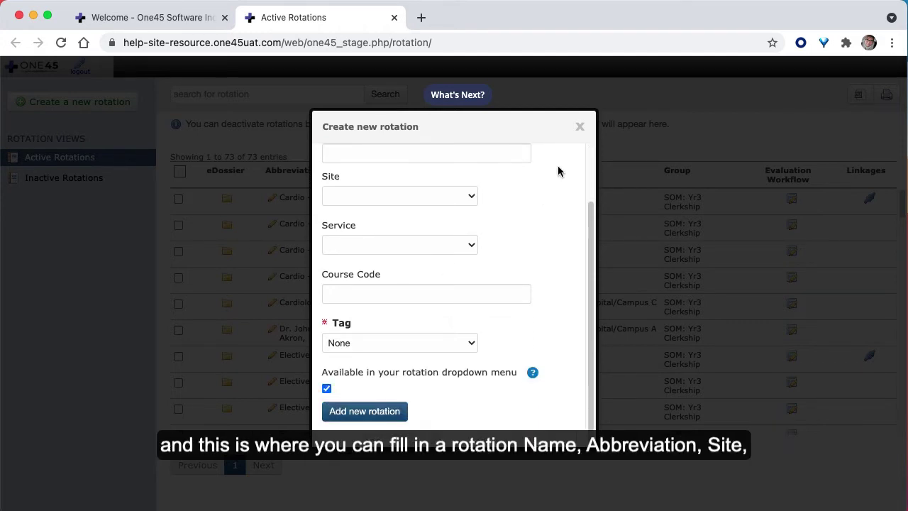
scroll(558, 171, up, 3)
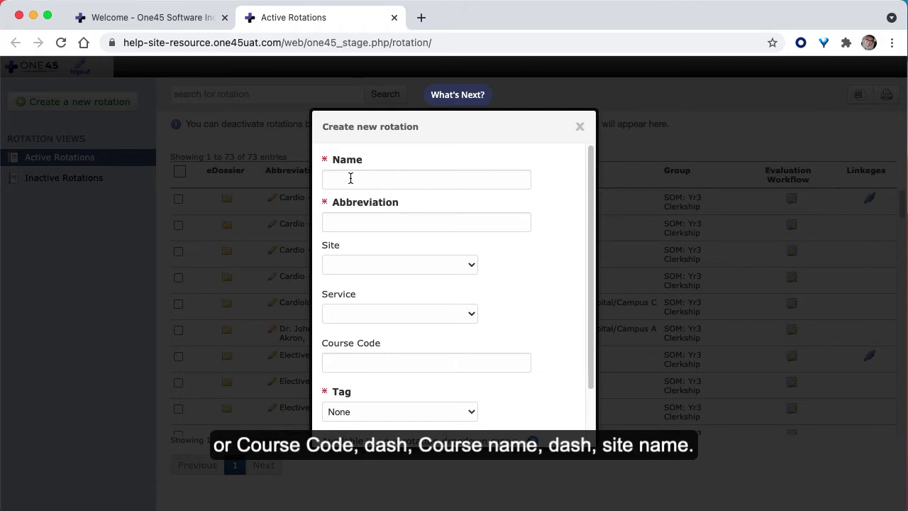
Enter "SURG: VGH" as the new rotation's name.
click(351, 178)
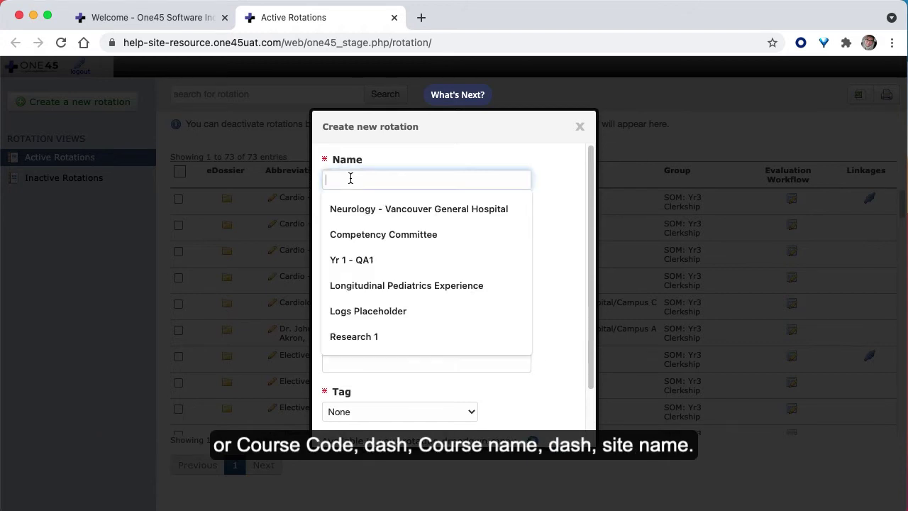
text(SURG)
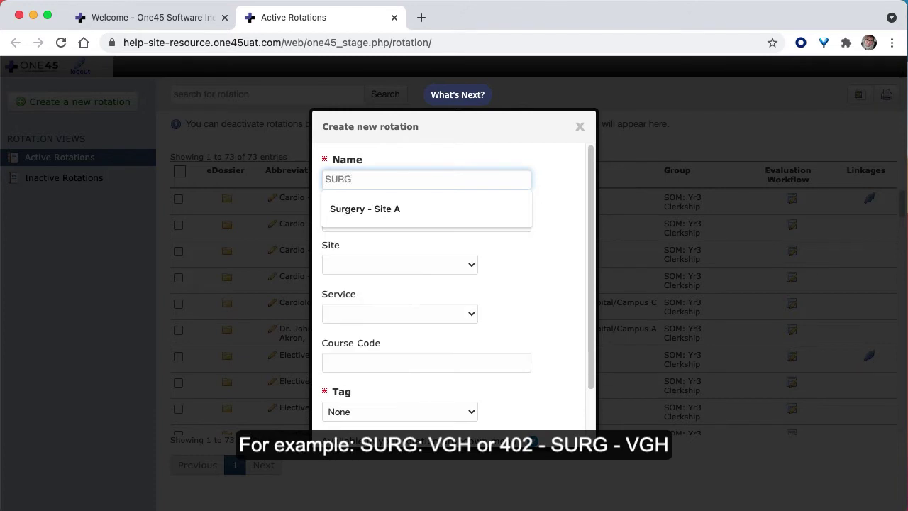
text(: VGH)
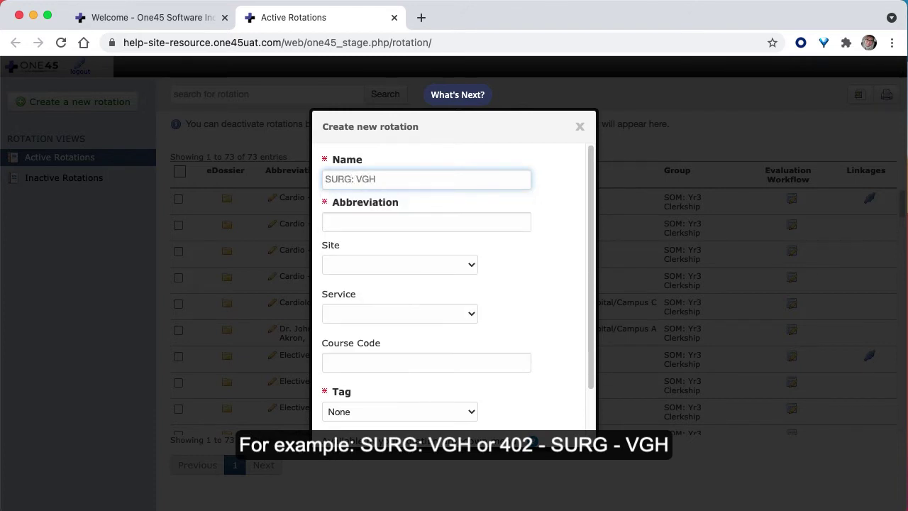
Replace the new rotation's name with "402 - SURG - VGH".
drag(377, 180, 326, 177)
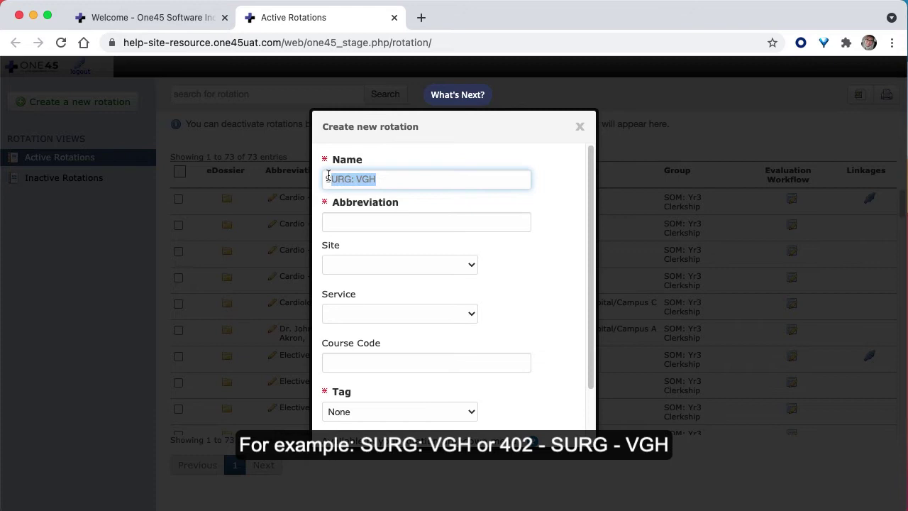
text(402)
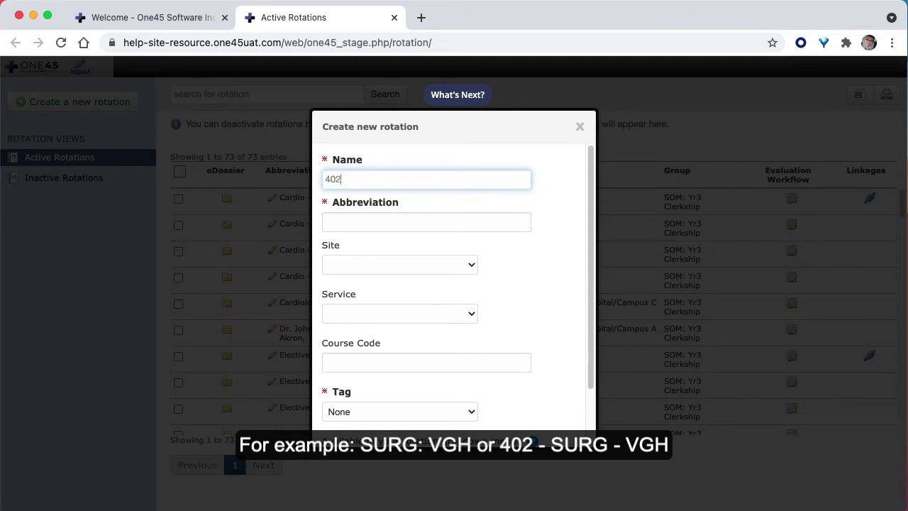
text( - SURG - VGH)
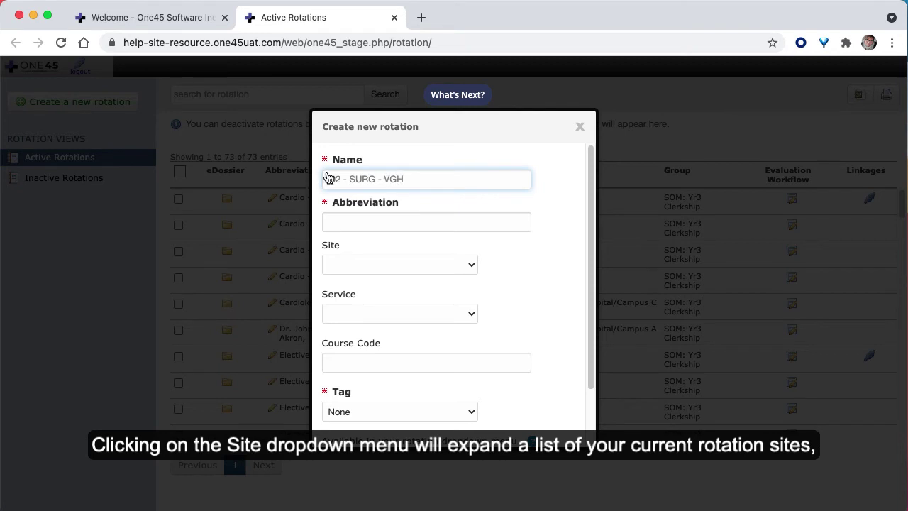
Check the available Site and Tag options for the new rotation, leaving the site blank and the tag at None.
click(471, 267)
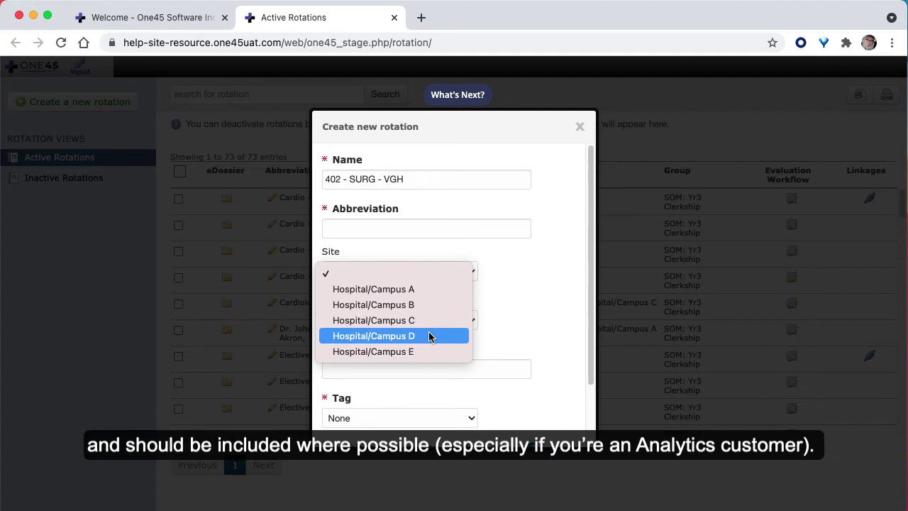
click(530, 288)
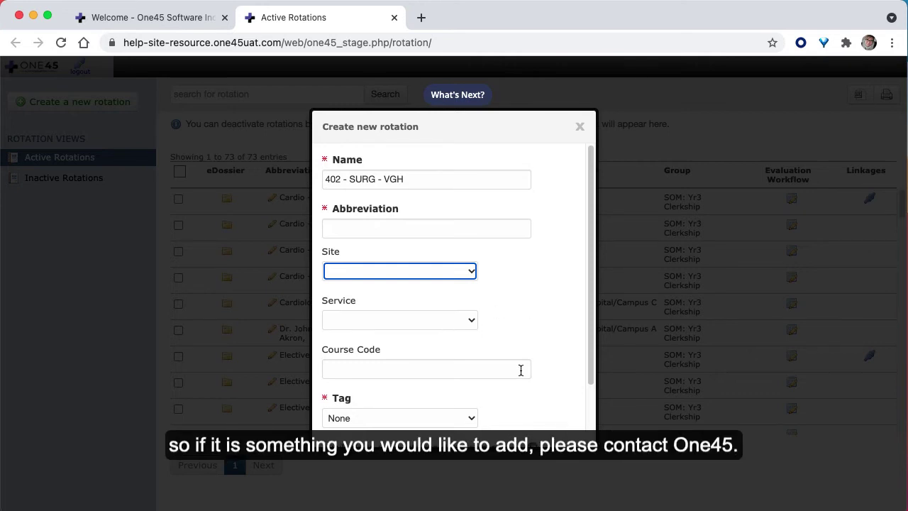
scroll(520, 370, down, 2)
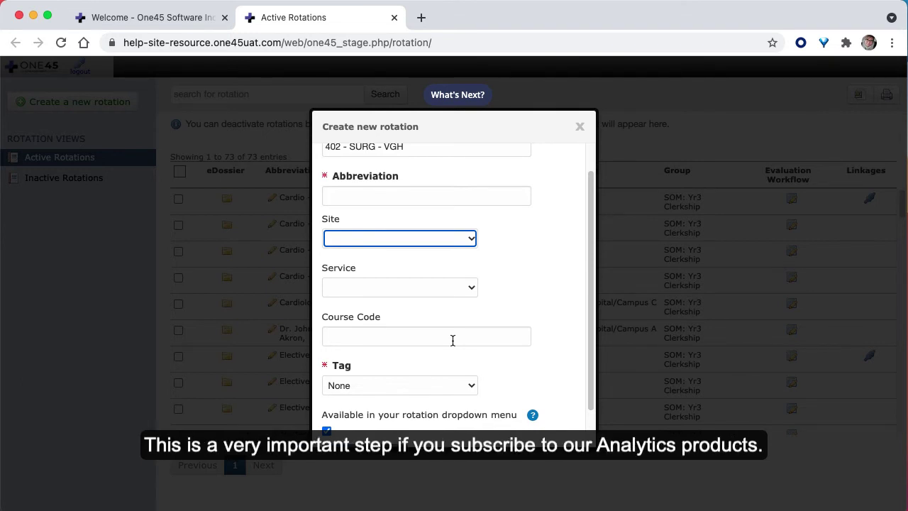
click(473, 387)
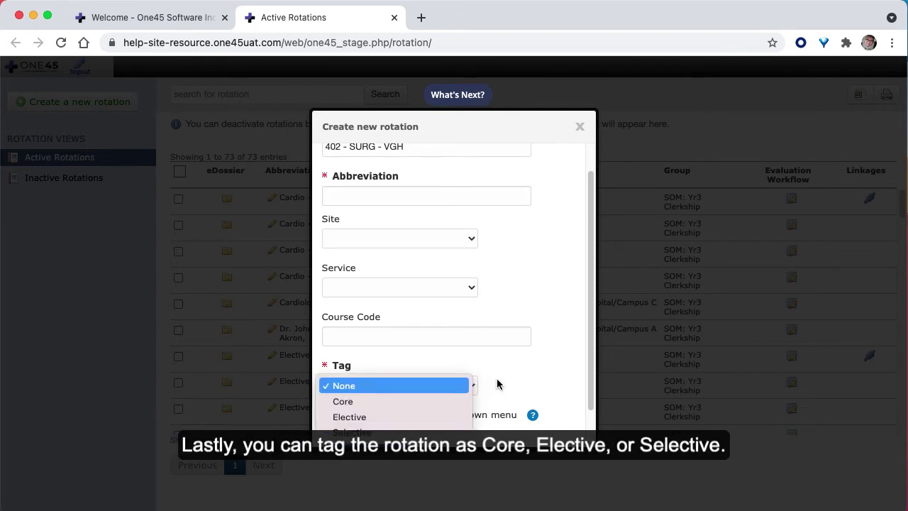
click(497, 378)
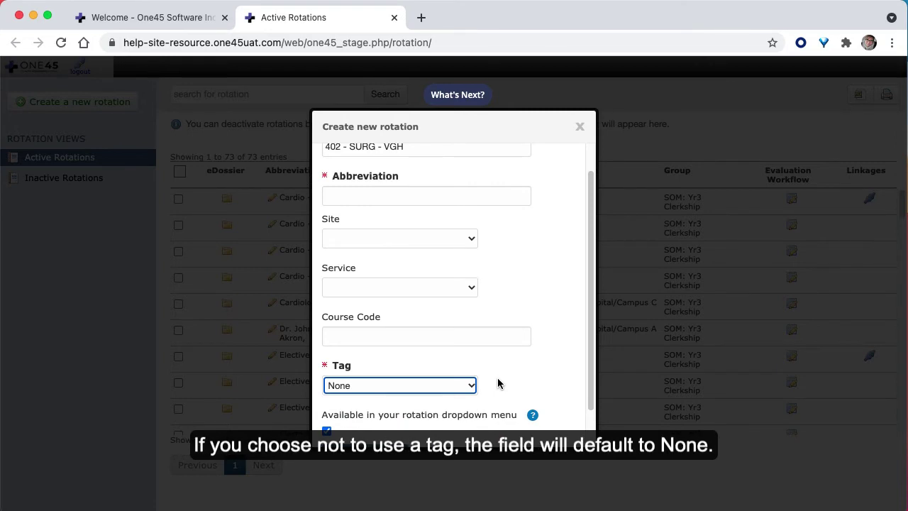
scroll(497, 378, down, 2)
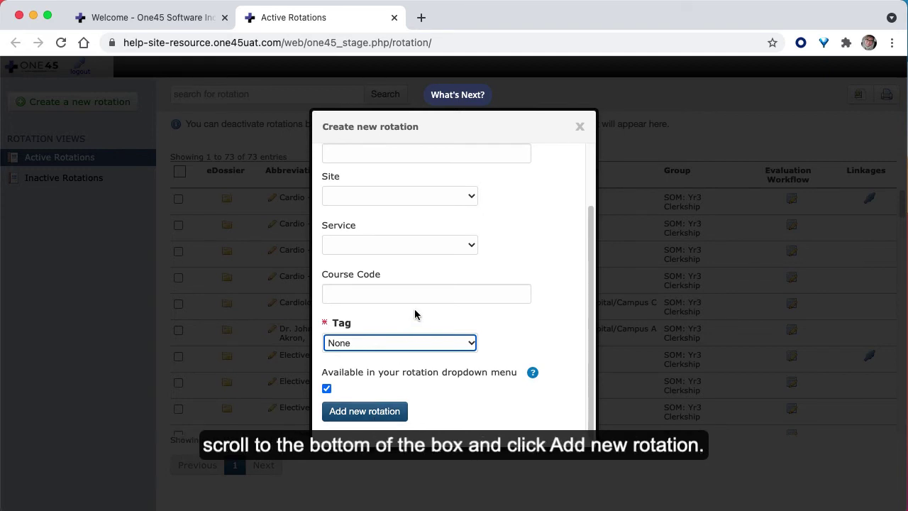
Copy the name "402 - SURG - VGH" into the abbreviation and add the new rotation.
scroll(414, 314, up, 3)
drag(406, 178, 272, 179)
key(ctrl+c)
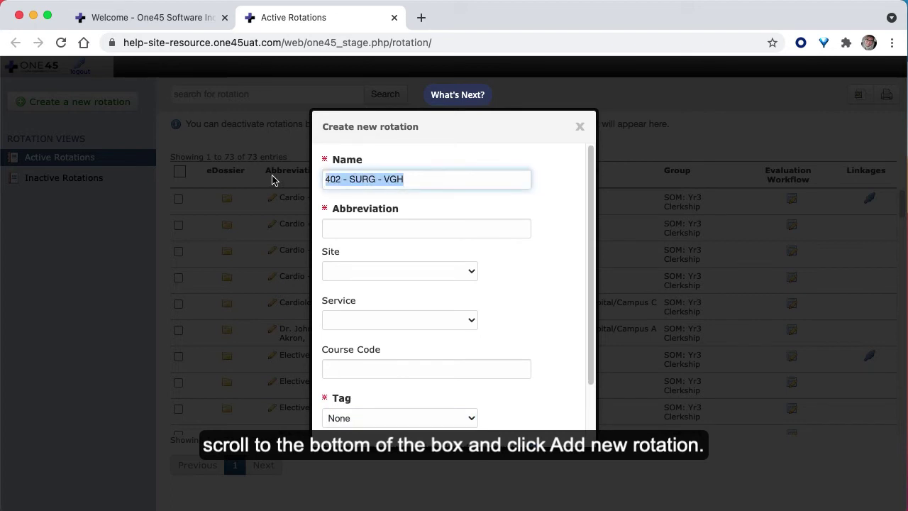
click(340, 230)
key(ctrl+v)
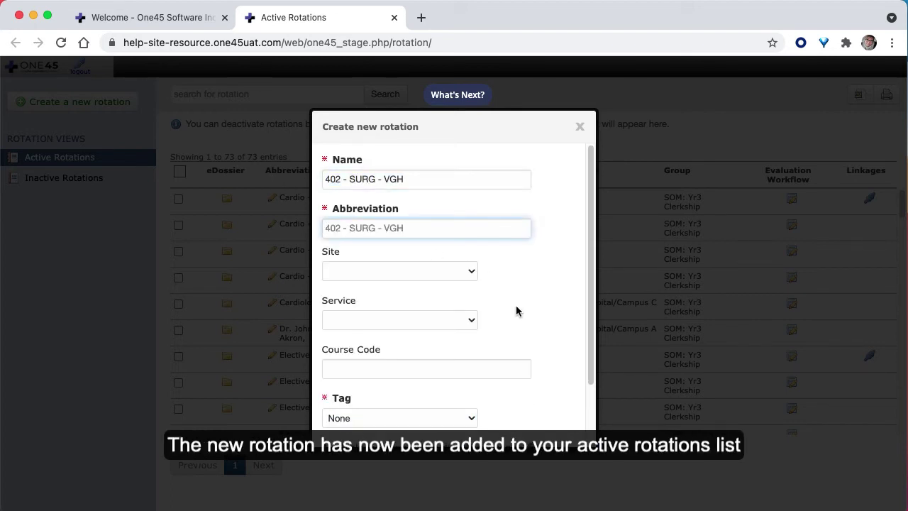
scroll(516, 311, down, 3)
click(374, 412)
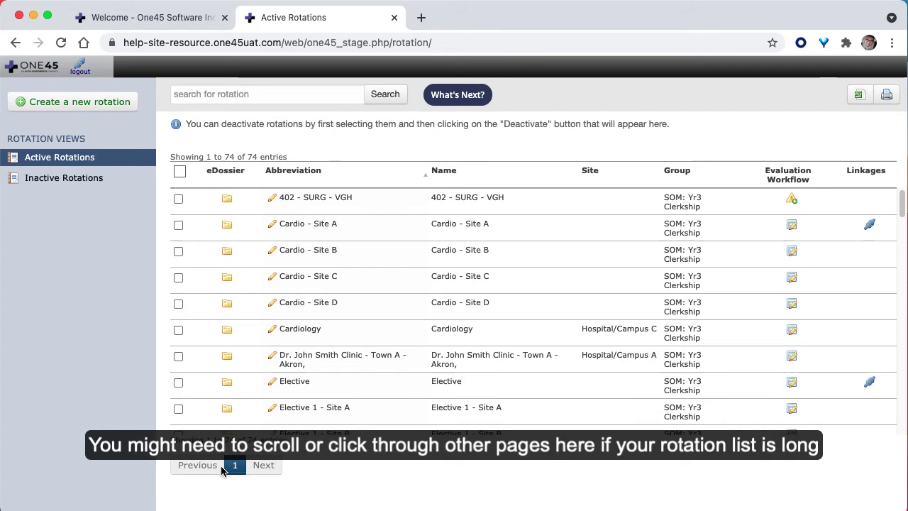
Browse the active rotations list and view the edit form of 402 - SURG - VGH without making changes.
scroll(466, 334, down, 4)
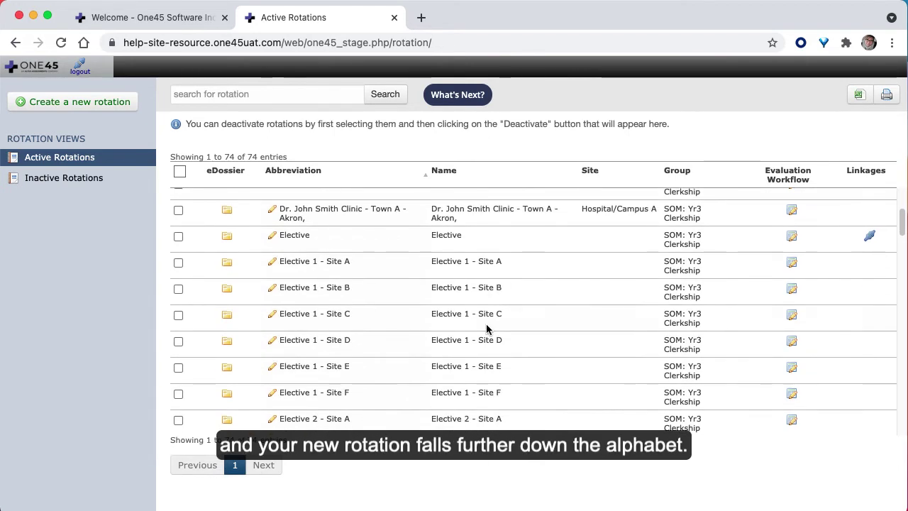
scroll(487, 328, down, 15)
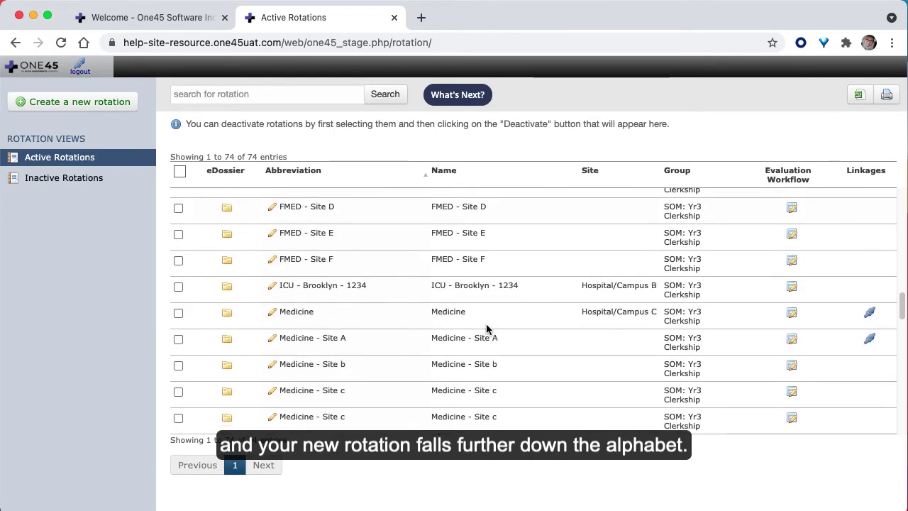
scroll(487, 328, up, 12)
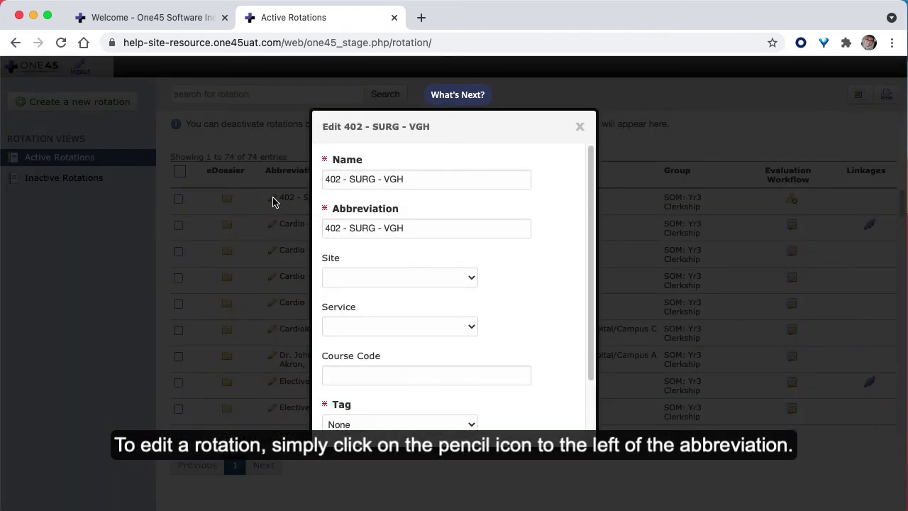
click(580, 127)
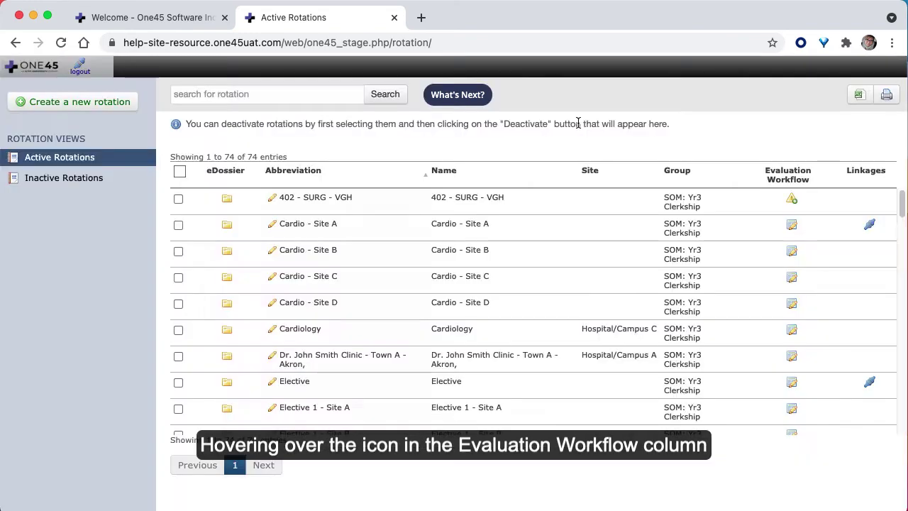
Check the evaluation workflow status of 402 - SURG - VGH, Cardio - Site A and Cardio - Site B, plus the linkage of Cardio - Site A.
mouse_move(793, 205)
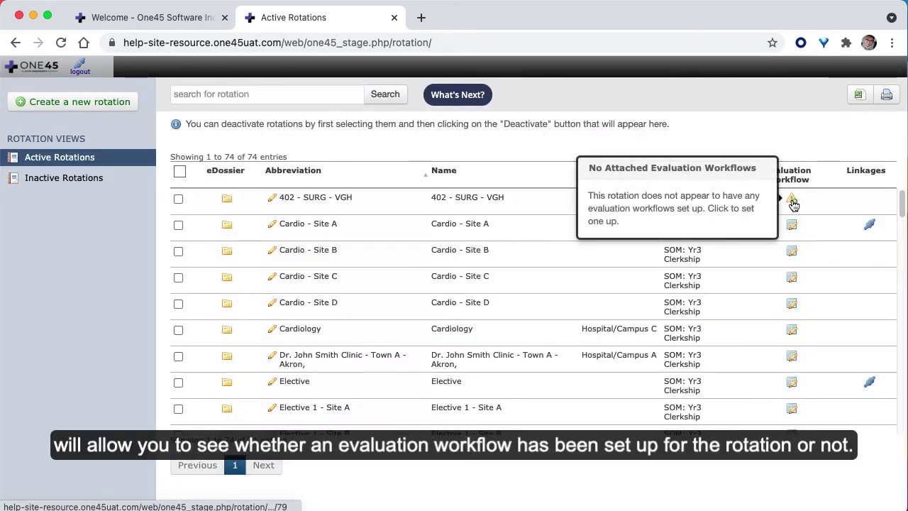
mouse_move(793, 227)
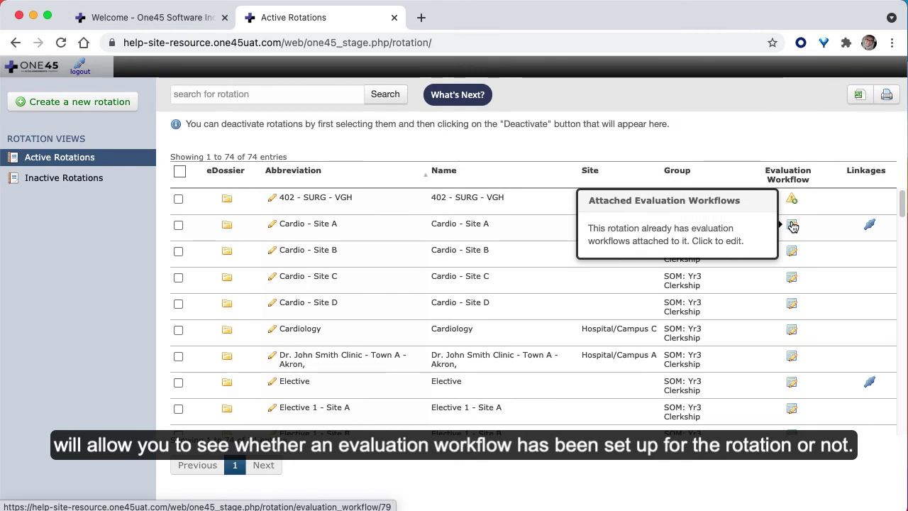
mouse_move(793, 252)
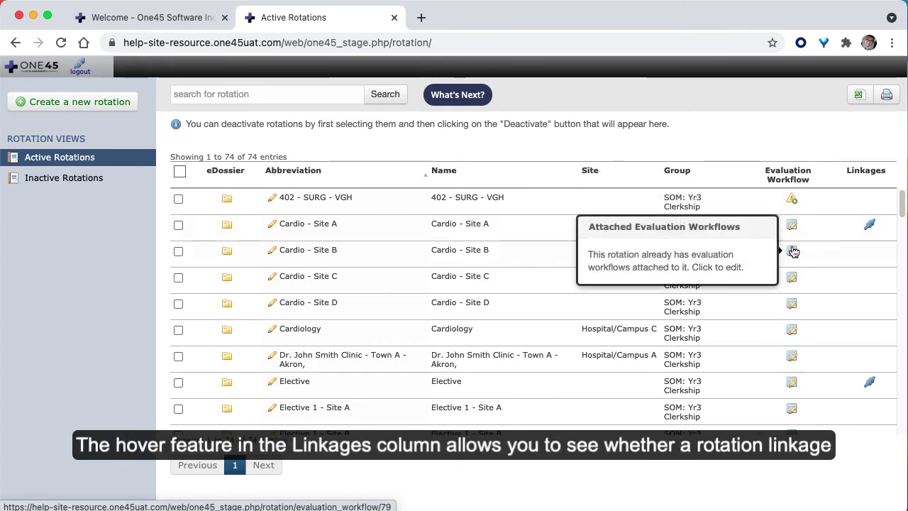
mouse_move(871, 227)
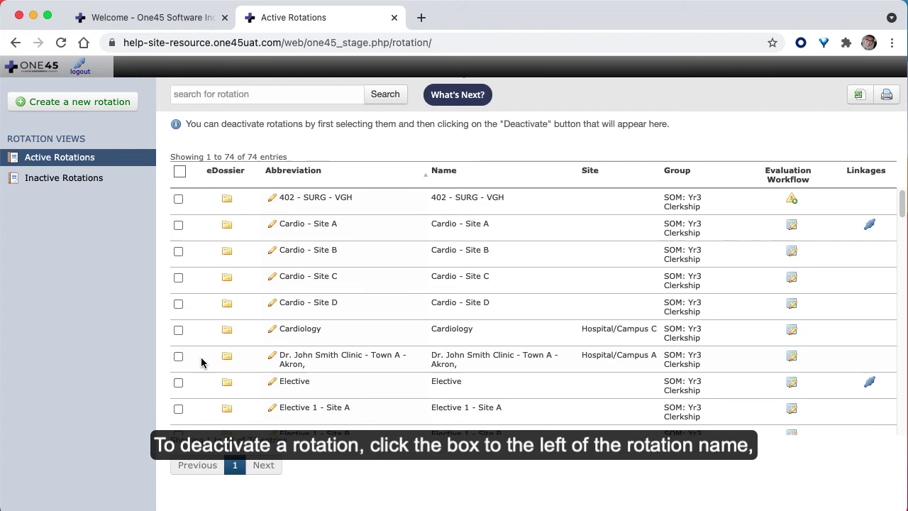
Deactivate the Town A - Akron clinic rotation at Hospital/Campus A and display the inactive rotations.
click(179, 357)
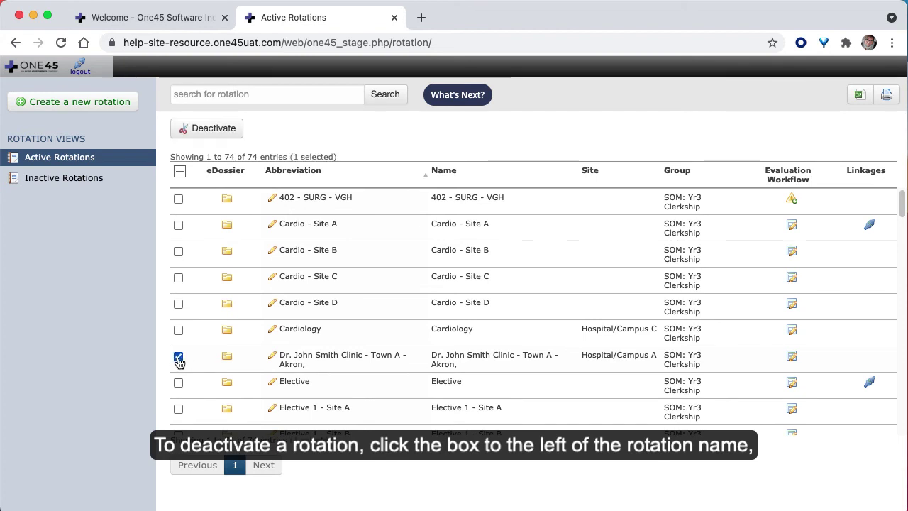
click(209, 129)
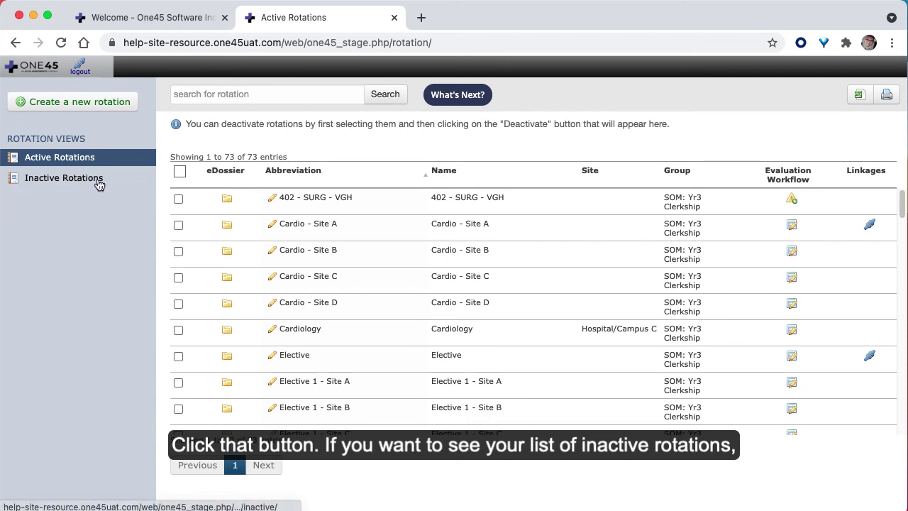
click(70, 182)
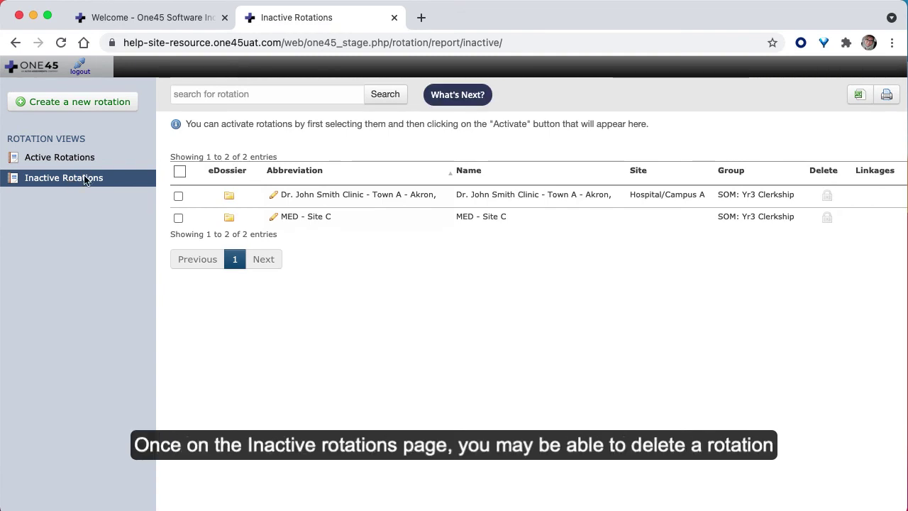
Check whether the inactive rotations can be deleted, and reactivate the Town A - Akron clinic rotation.
mouse_move(825, 201)
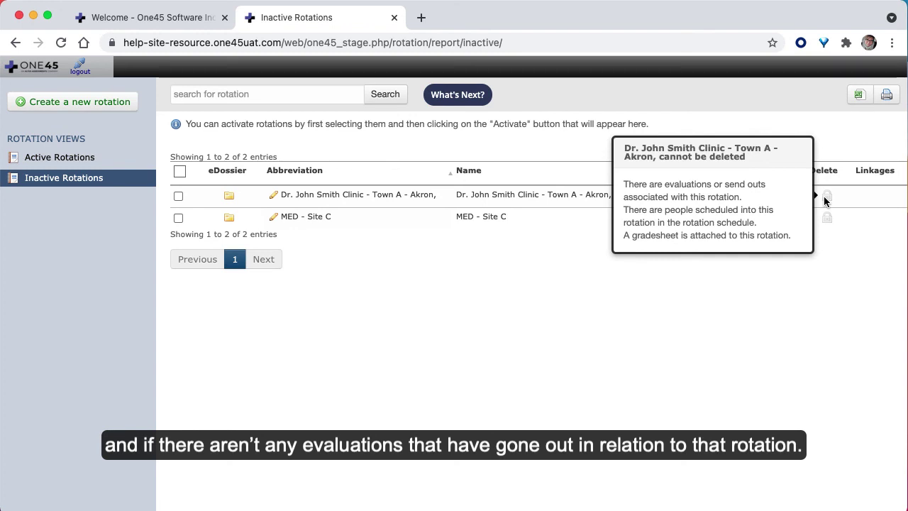
mouse_move(824, 217)
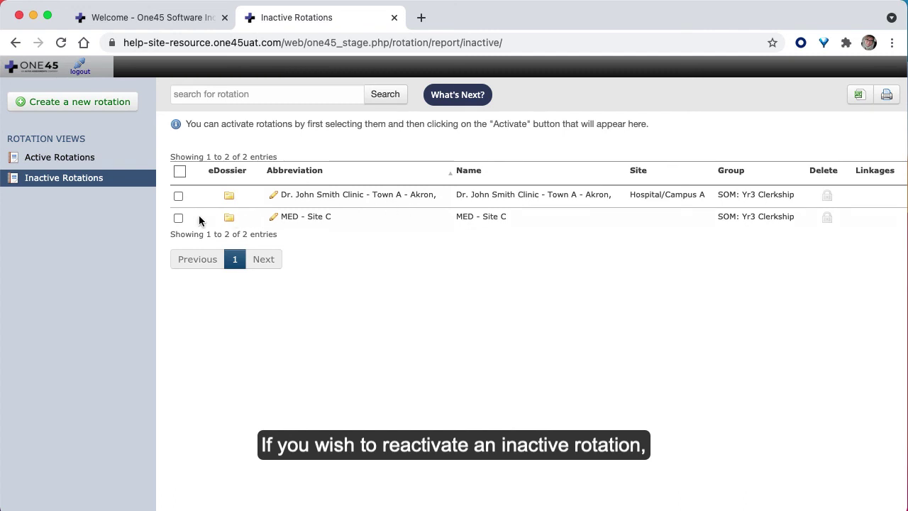
click(178, 197)
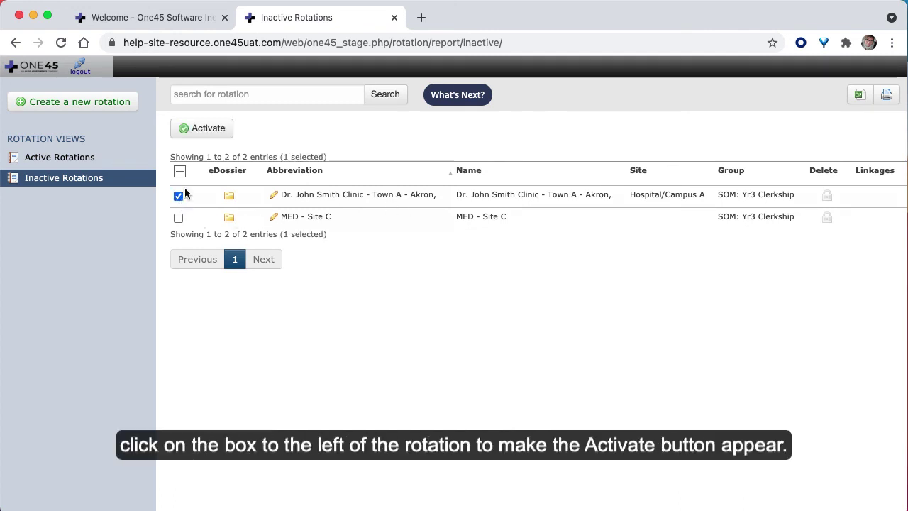
click(204, 131)
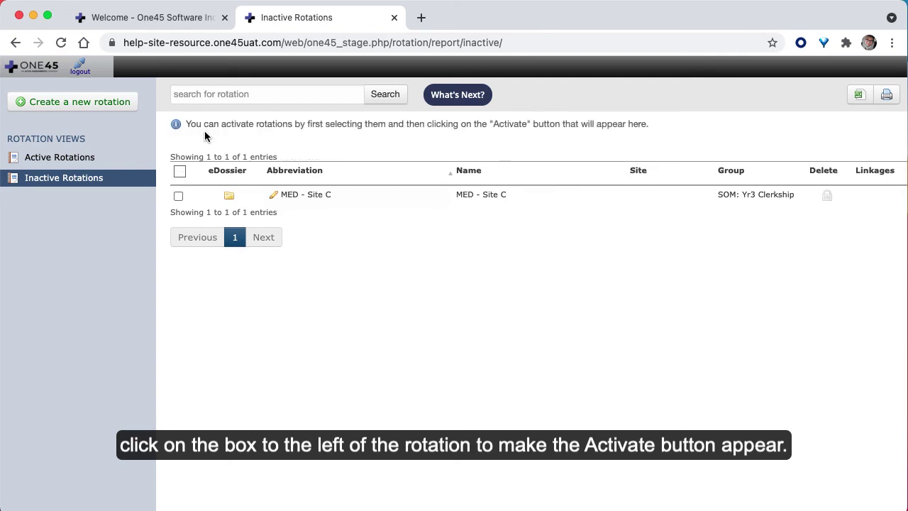